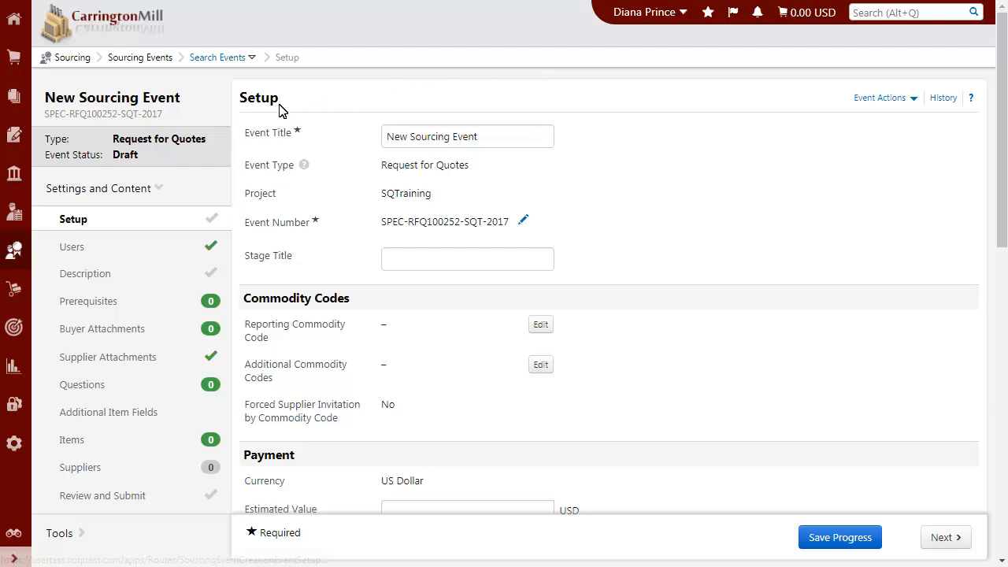
Open the event's Questions section and look over the options for adding or importing questions and managing Group 1
{"action": "left_click", "coordinate": [78, 388]}
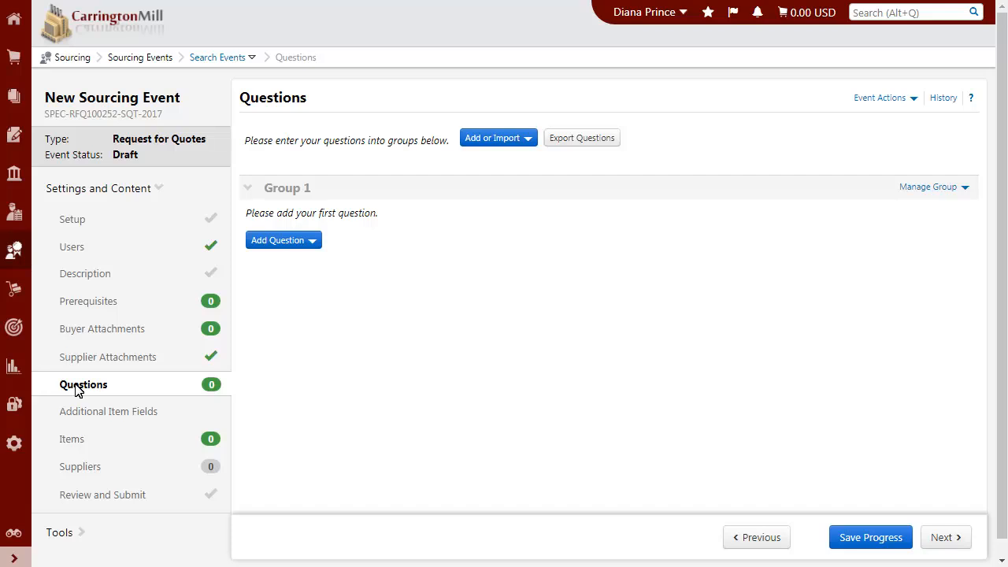
{"action": "left_click", "coordinate": [499, 140]}
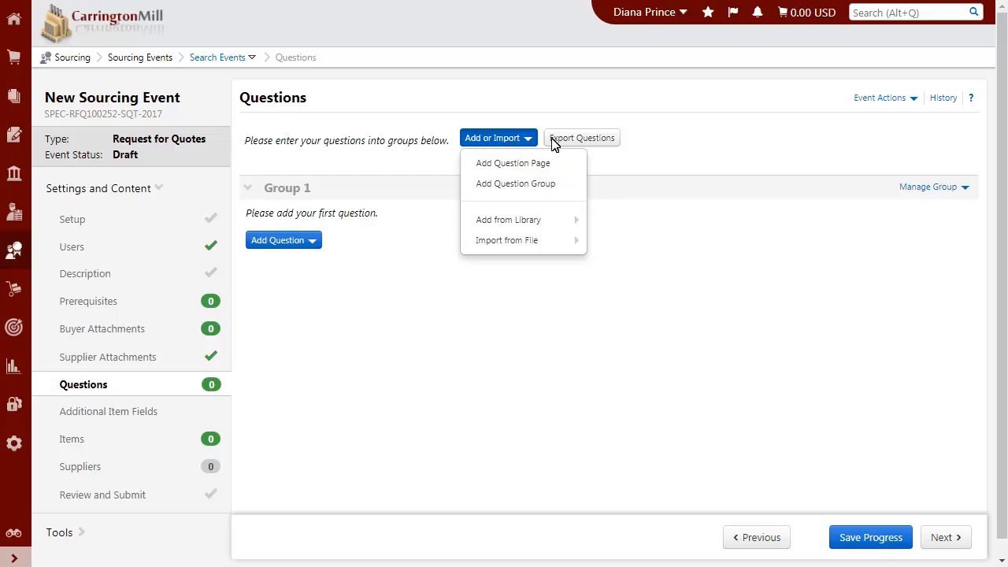
{"action": "left_click", "coordinate": [630, 163]}
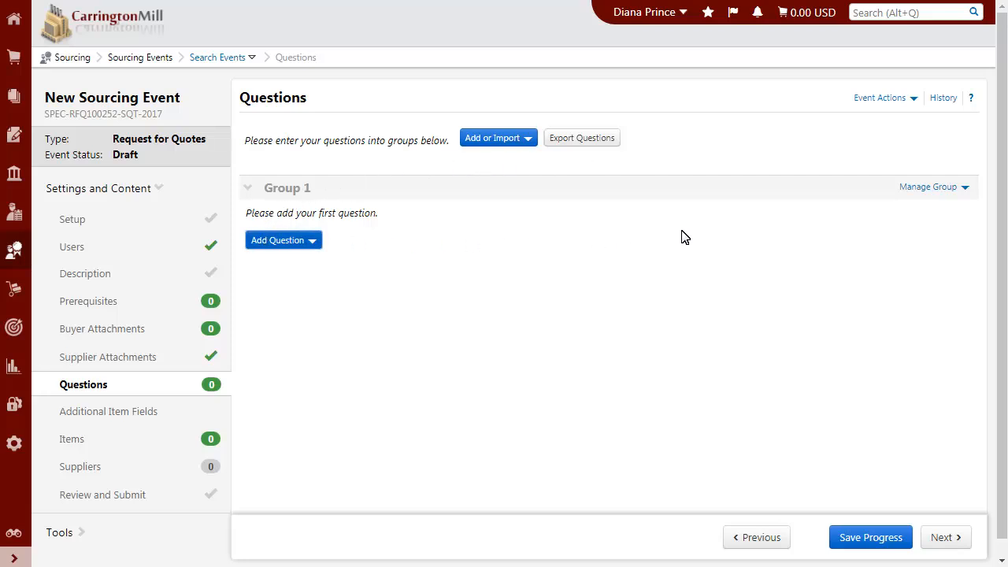
{"action": "left_click", "coordinate": [945, 188]}
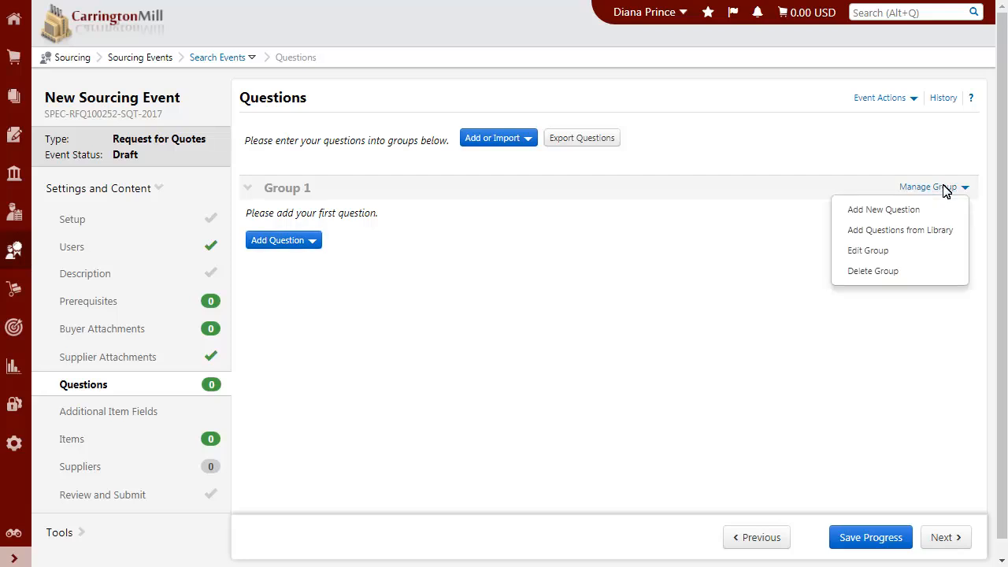
{"action": "left_click", "coordinate": [946, 192]}
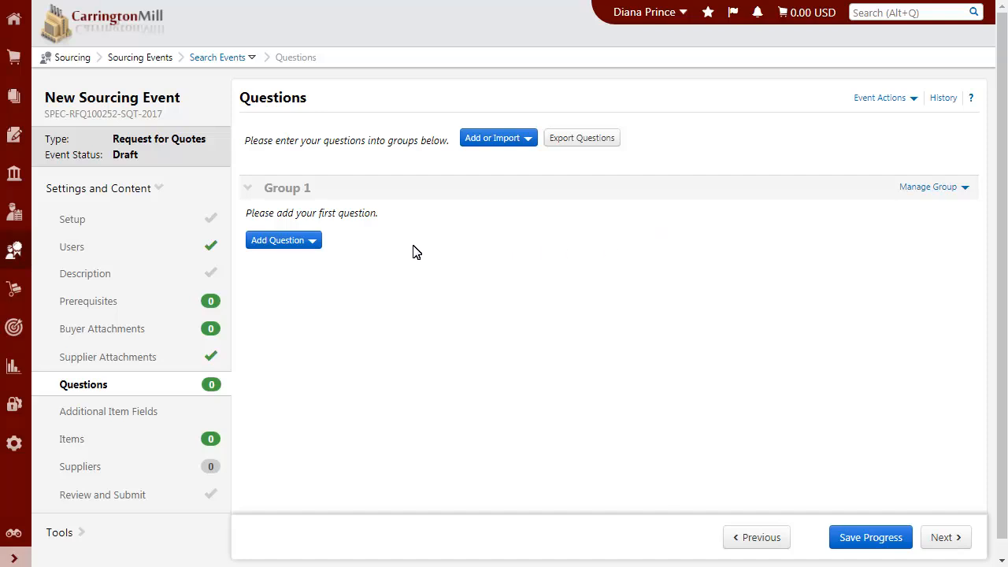
Add a required Date question to Group 1: "What is the earliest date you can provide the items described in this sourcing event?"
{"action": "left_click", "coordinate": [273, 243]}
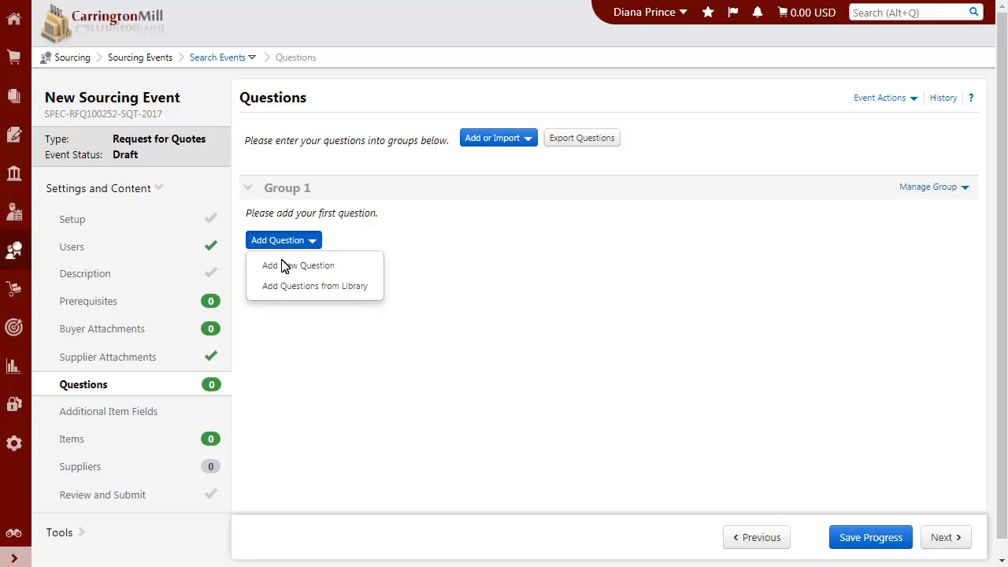
{"action": "left_click", "coordinate": [284, 266]}
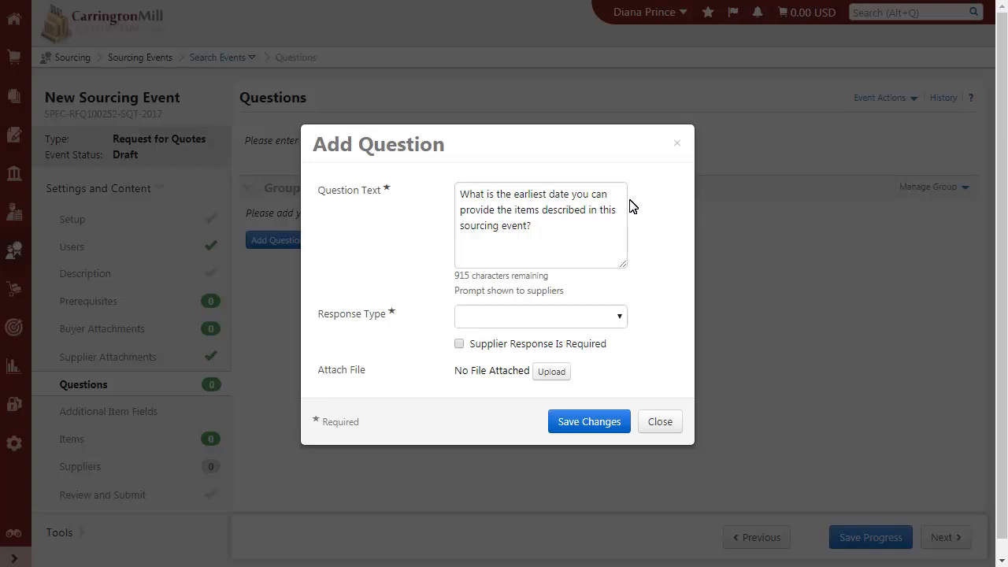
{"action": "left_click", "coordinate": [621, 319]}
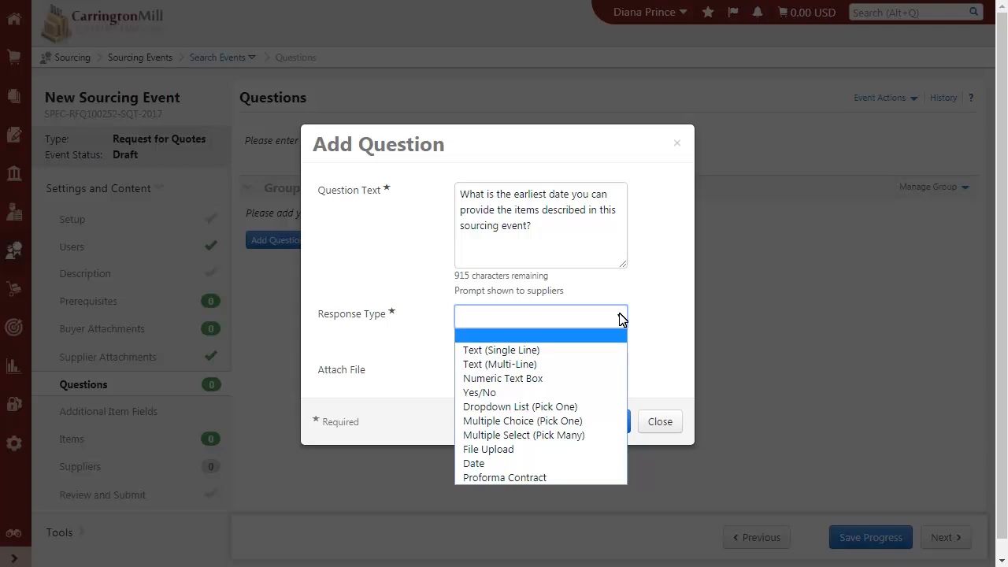
{"action": "left_click", "coordinate": [465, 470]}
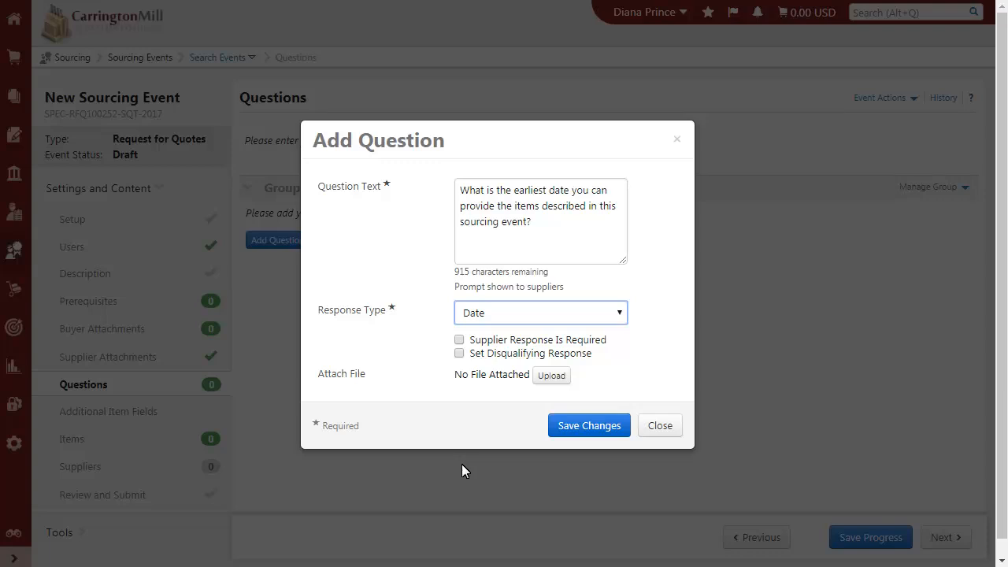
{"action": "left_click", "coordinate": [459, 341]}
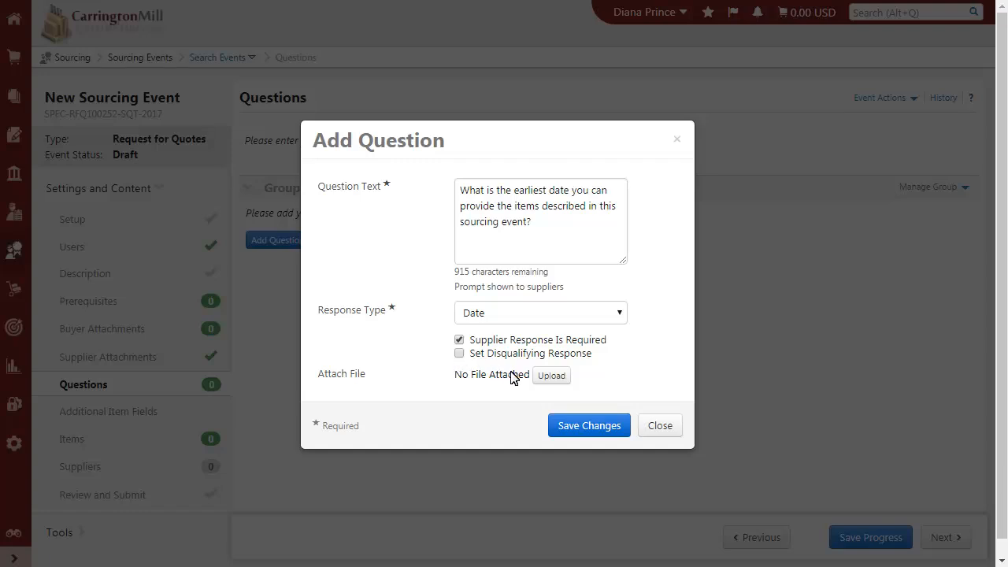
{"action": "left_click", "coordinate": [571, 430]}
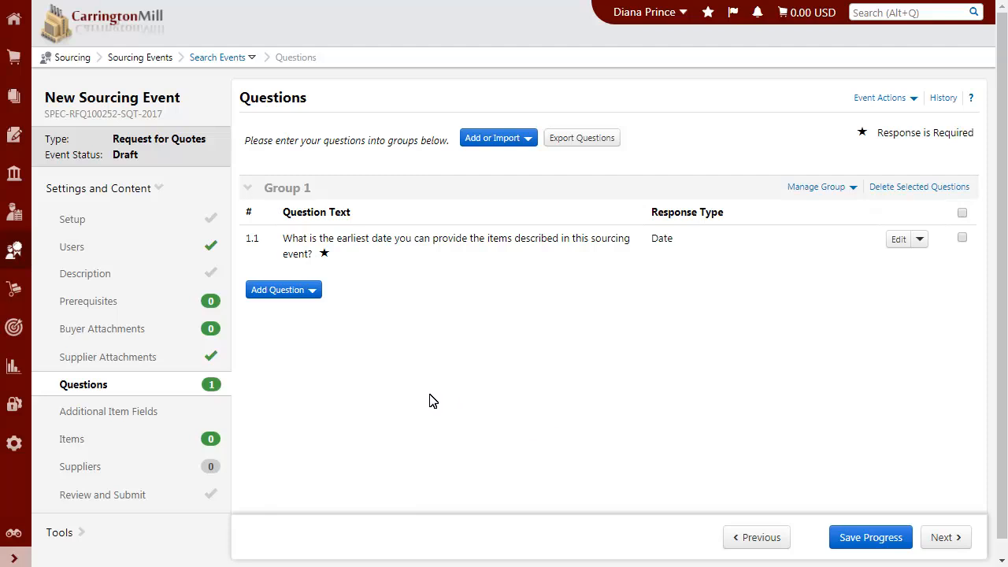
Add all questions from the Global library's Background page to the end of Group 1
{"action": "left_click", "coordinate": [282, 289]}
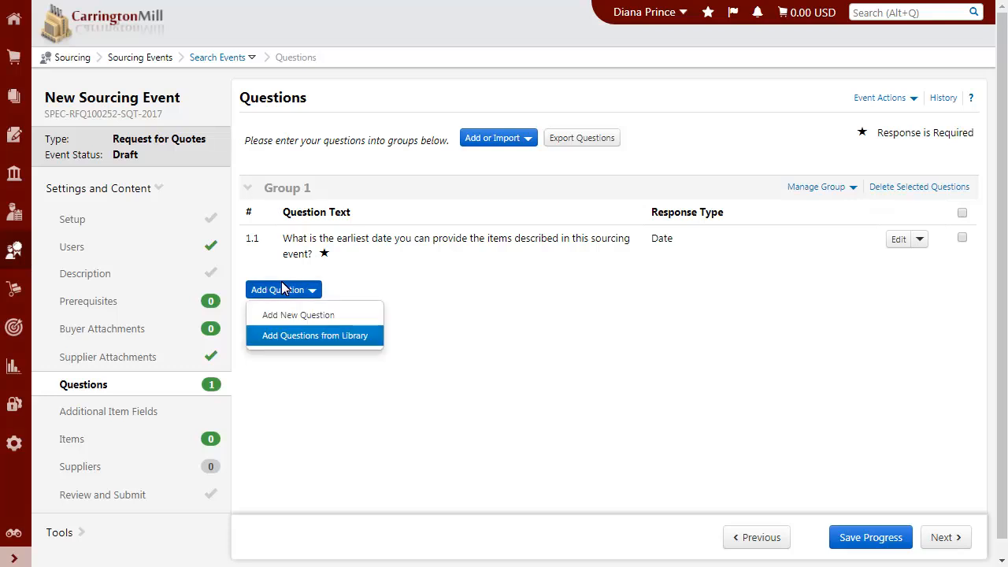
{"action": "left_click", "coordinate": [307, 339]}
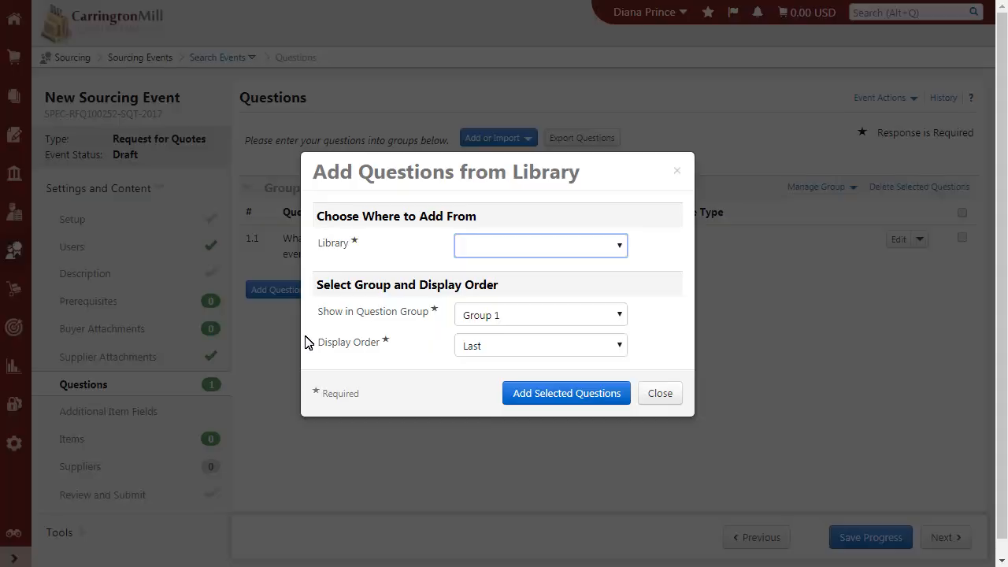
{"action": "left_click", "coordinate": [619, 247]}
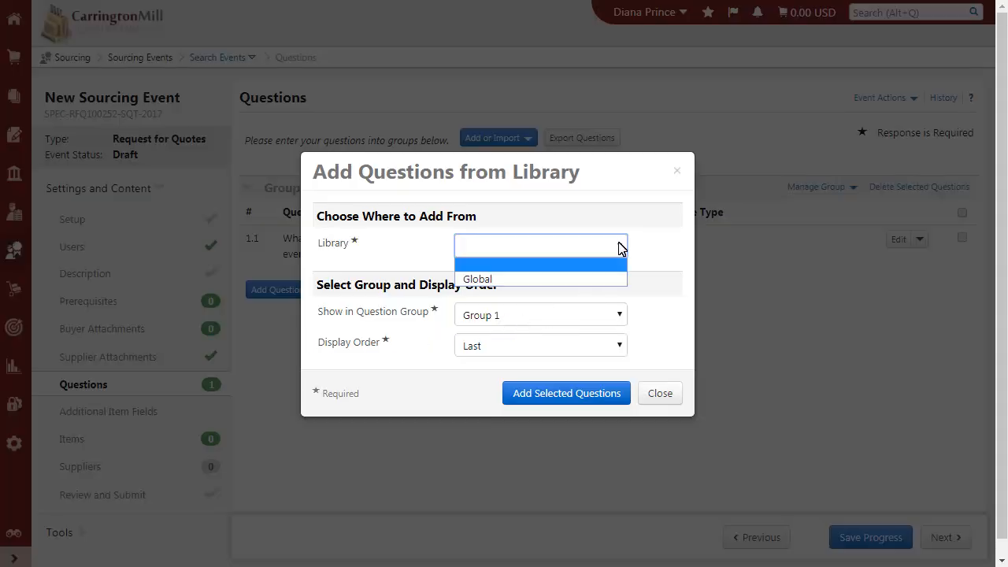
{"action": "left_click", "coordinate": [583, 280]}
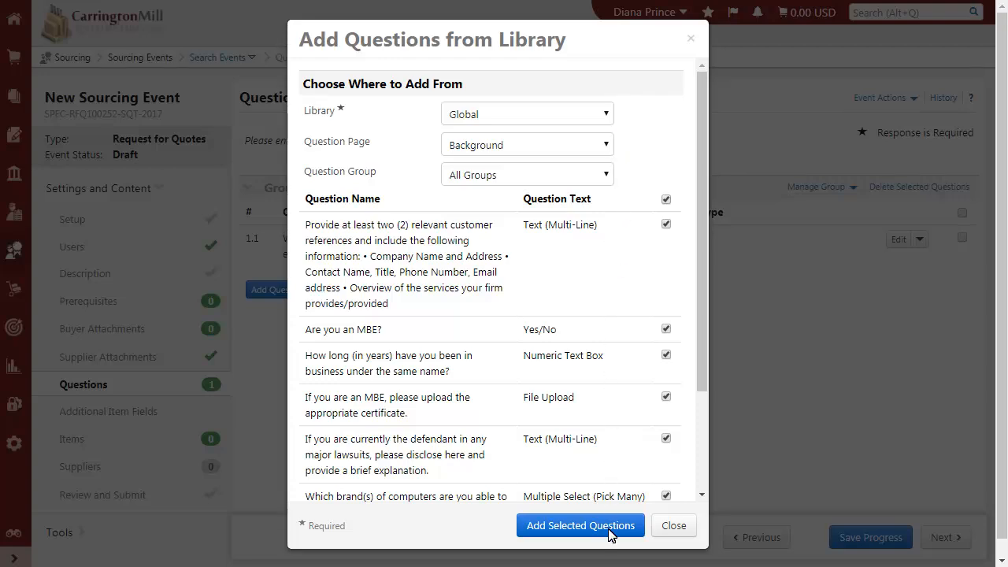
{"action": "left_click", "coordinate": [580, 526]}
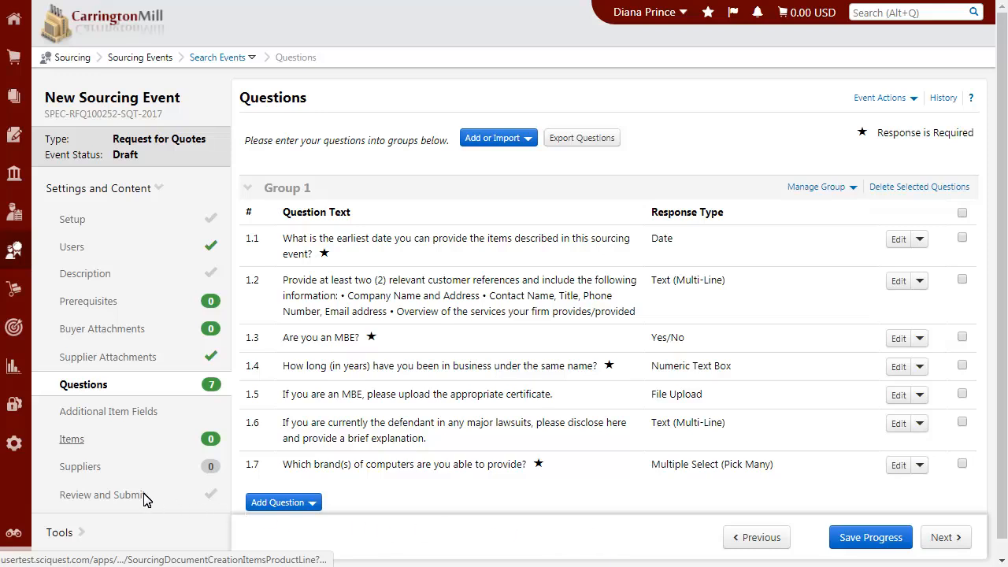
Add a new product line item named Desktop Computers with quantity 60 to the event's items
{"action": "left_click", "coordinate": [71, 442]}
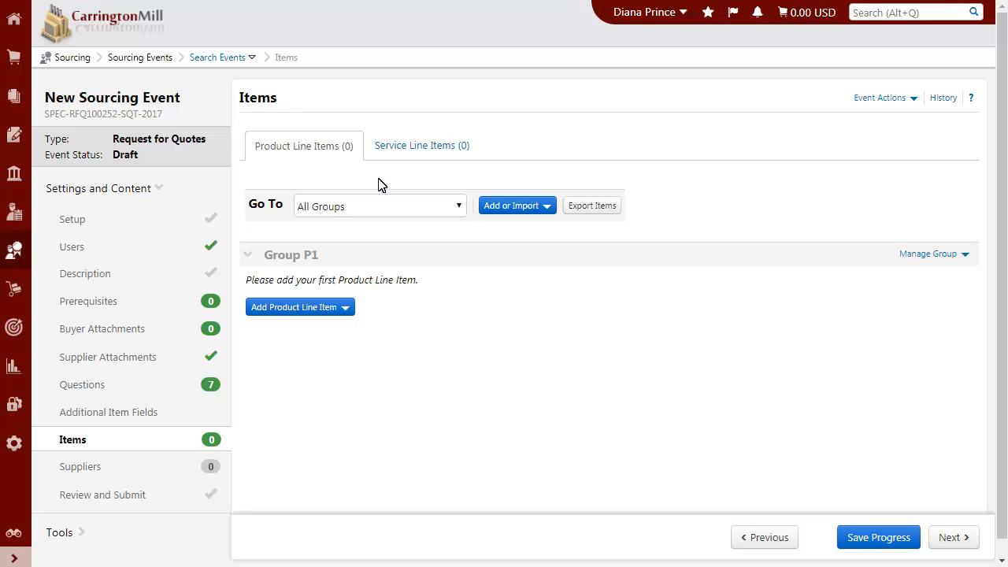
{"action": "left_click", "coordinate": [345, 309]}
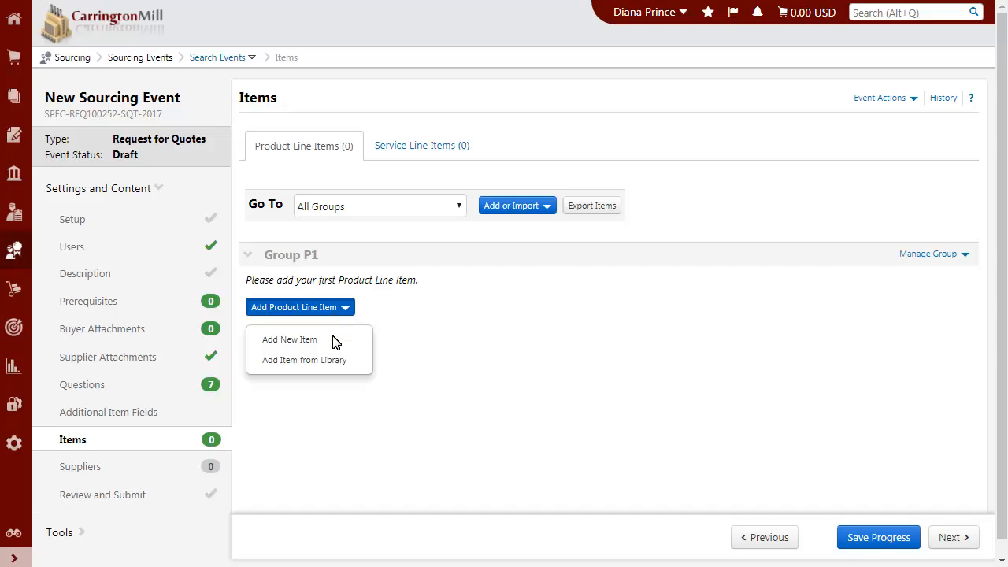
{"action": "left_click", "coordinate": [335, 341]}
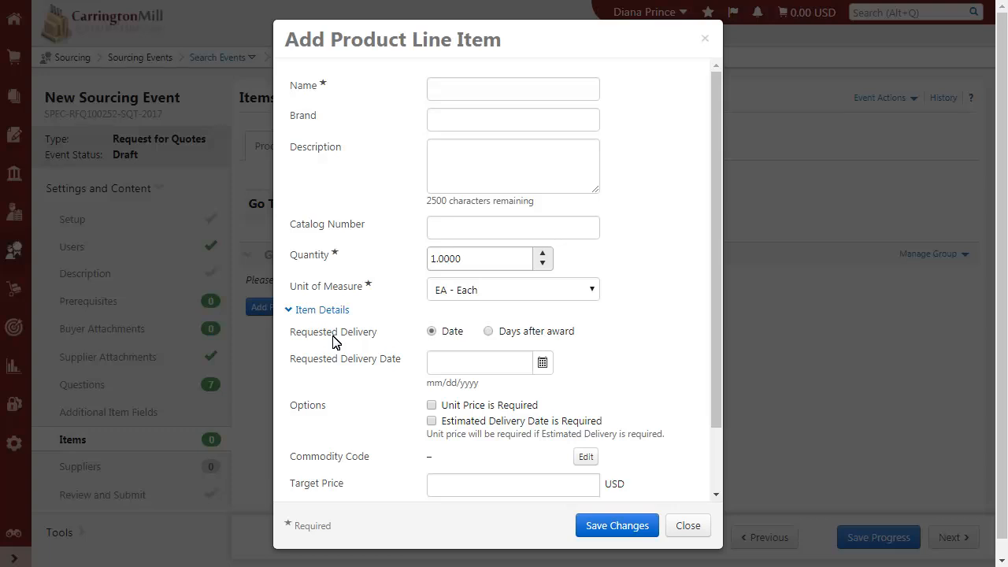
{"action": "type", "text": "Desktop Computers"}
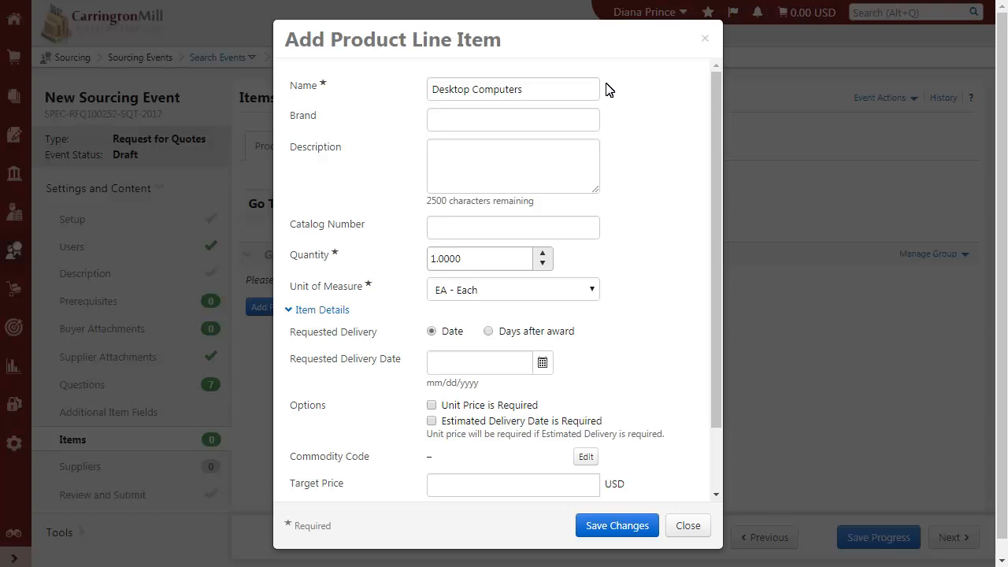
{"action": "type", "text": "60"}
{"action": "key", "text": "Tab"}
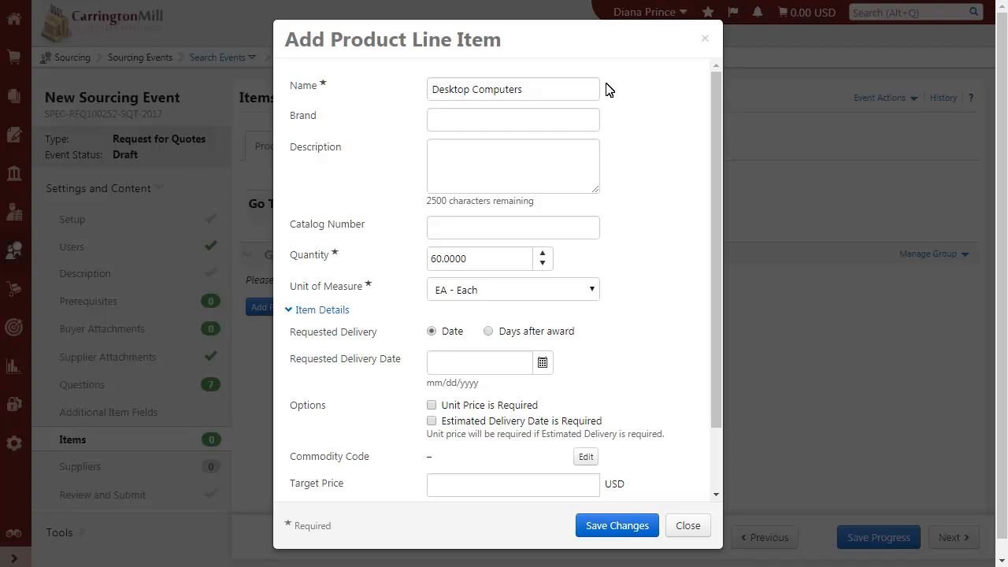
{"action": "left_click", "coordinate": [616, 525]}
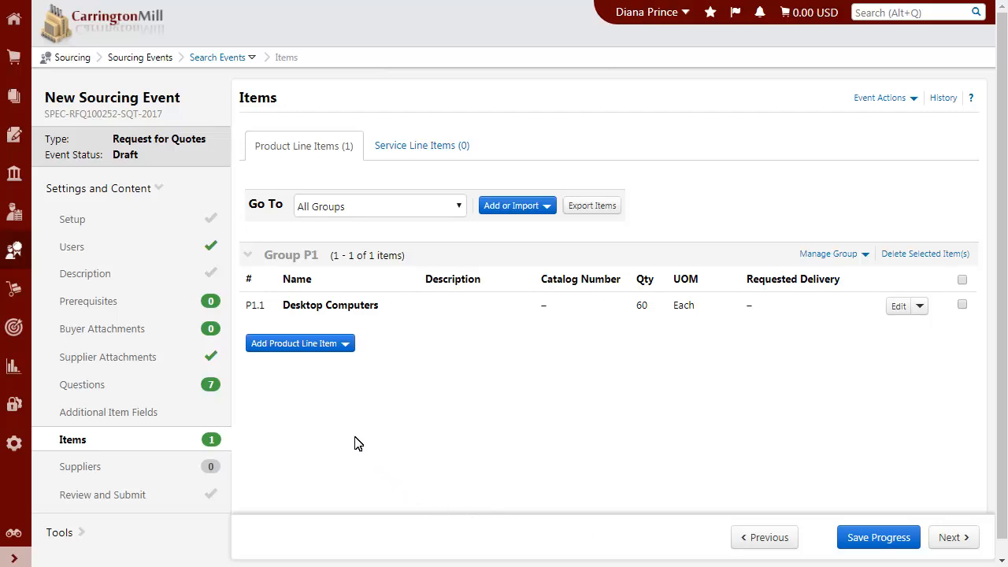
Add Printer Paper and Dry Erase Markers from the Global library's Office Supplies group to the end of Group P1
{"action": "left_click", "coordinate": [331, 347]}
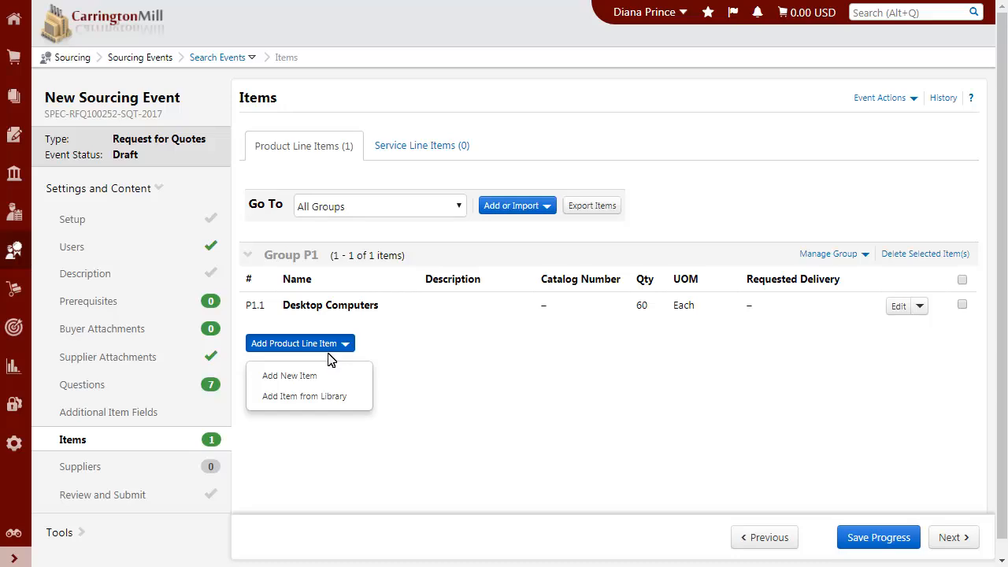
{"action": "left_click", "coordinate": [331, 398]}
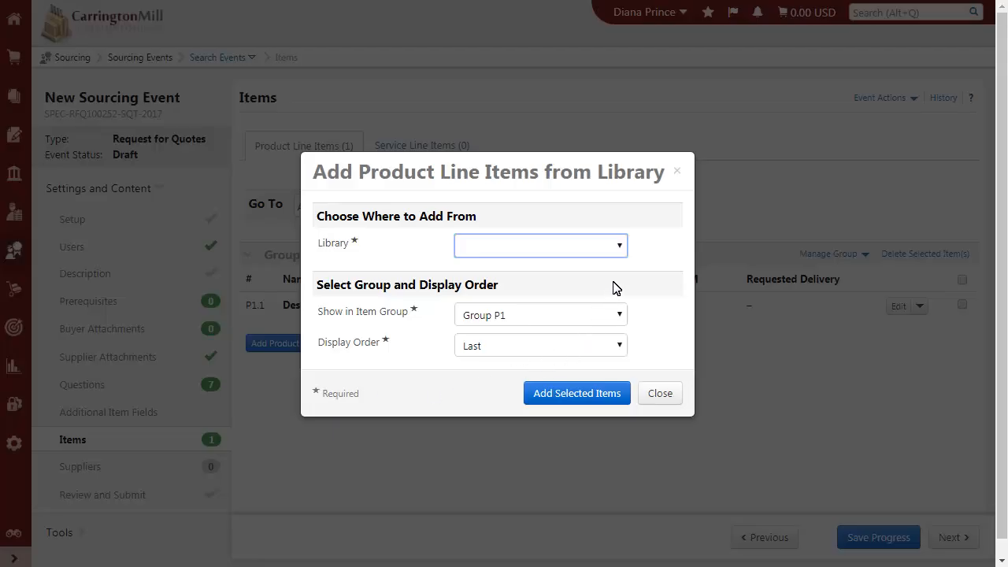
{"action": "left_click", "coordinate": [619, 250]}
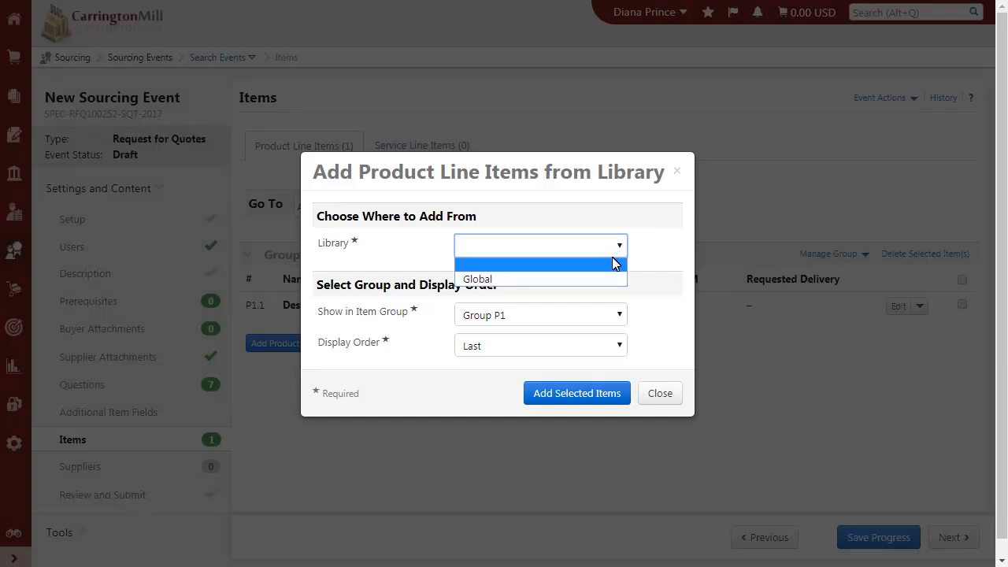
{"action": "left_click", "coordinate": [614, 280]}
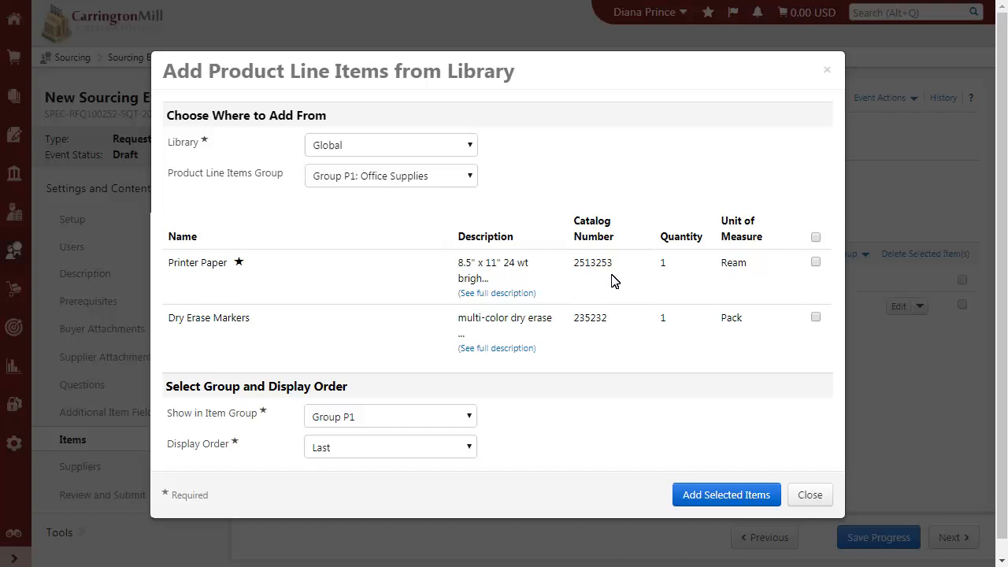
{"action": "left_click", "coordinate": [816, 238]}
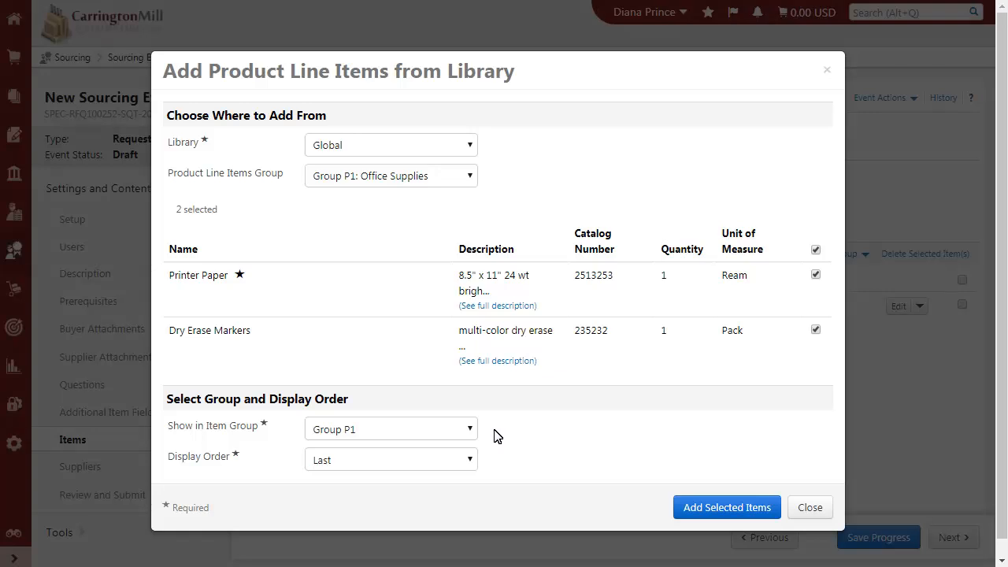
{"action": "left_click", "coordinate": [716, 509]}
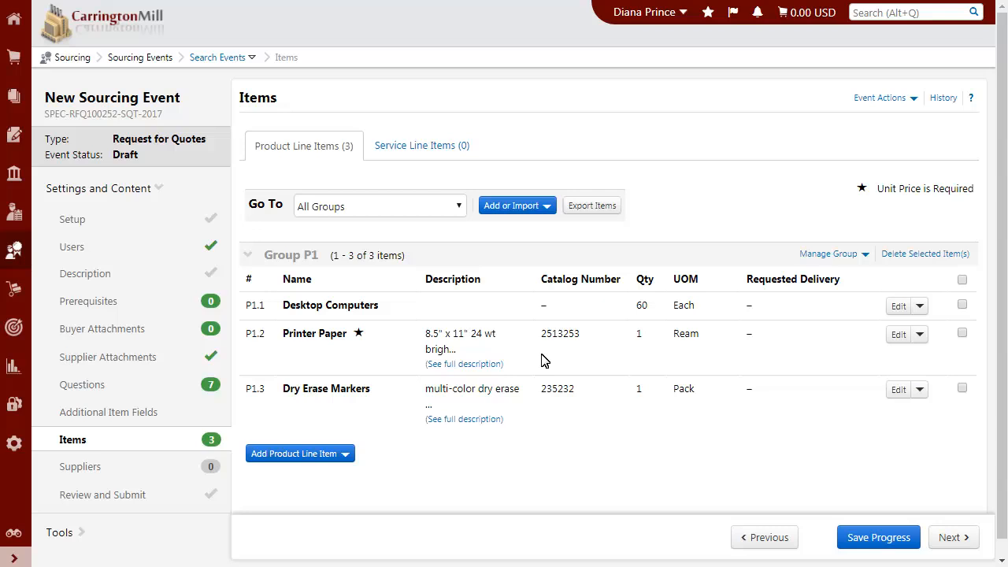
Look over the options for adding or importing items and managing Group P1, and show the service line items
{"action": "left_click", "coordinate": [529, 207]}
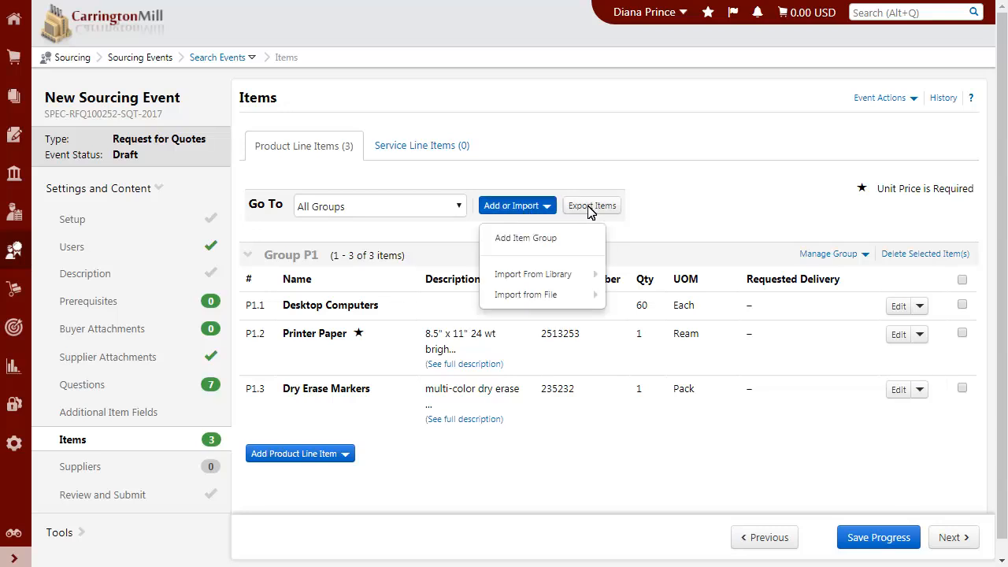
{"action": "left_click", "coordinate": [684, 199]}
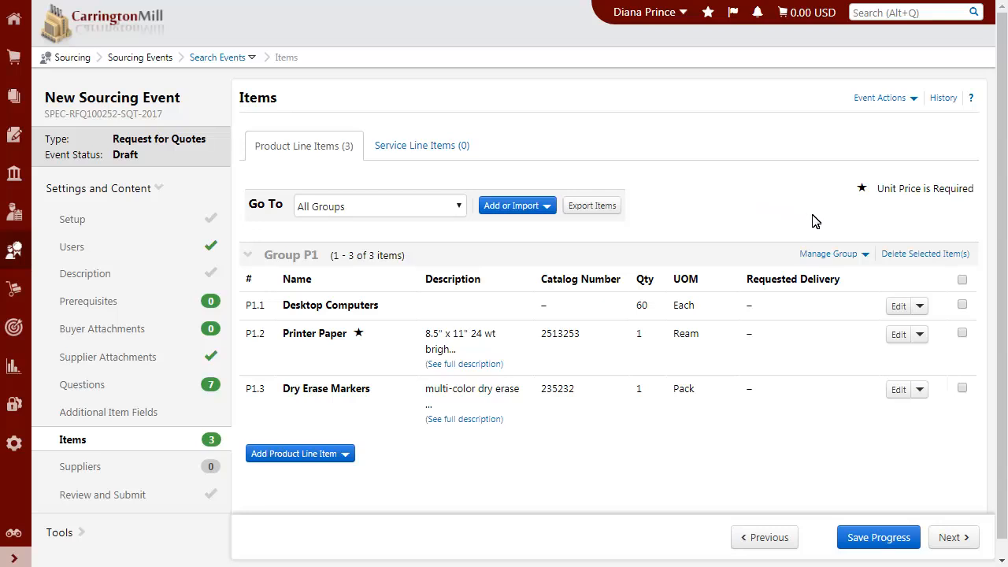
{"action": "left_click", "coordinate": [838, 256]}
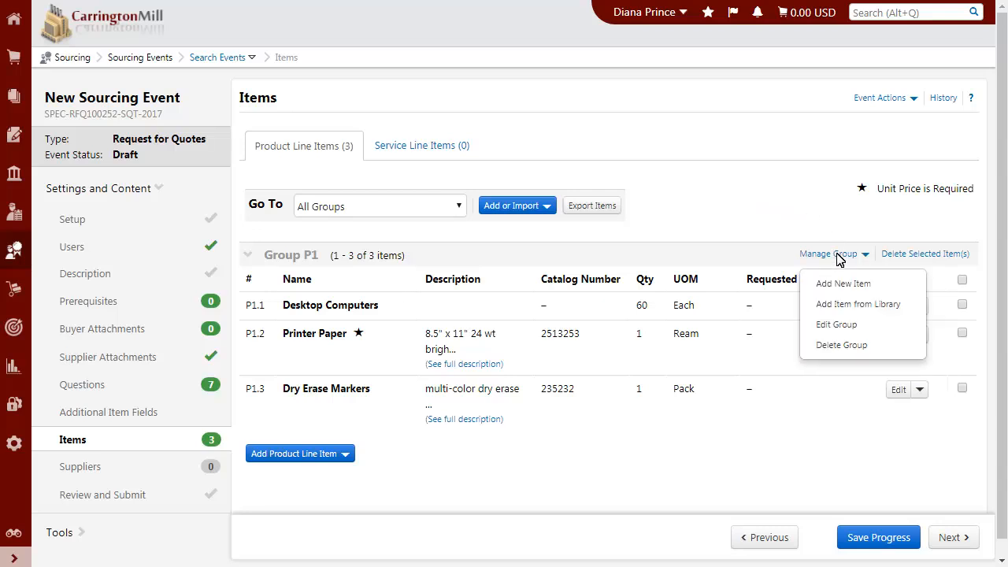
{"action": "left_click", "coordinate": [761, 266]}
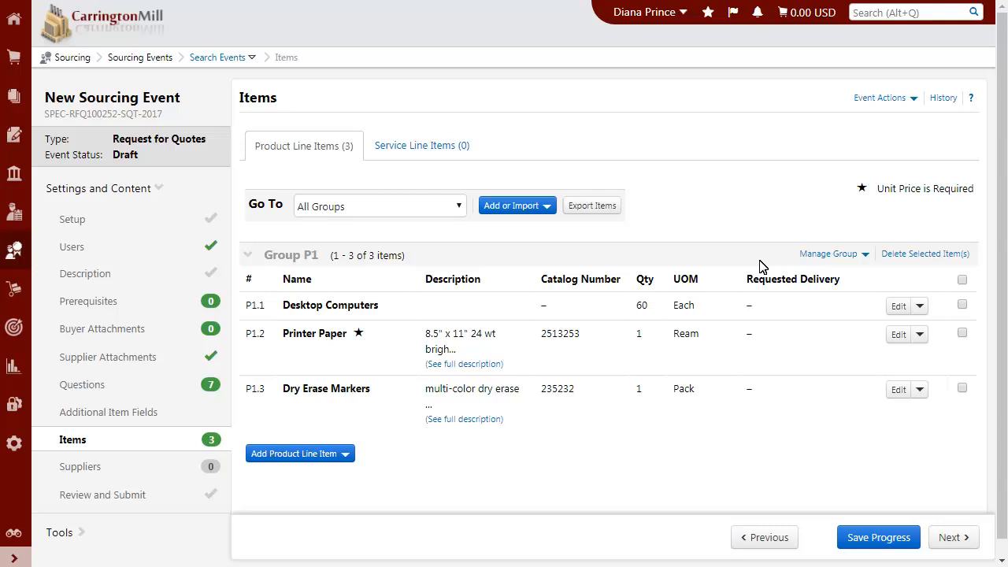
{"action": "left_click", "coordinate": [465, 145]}
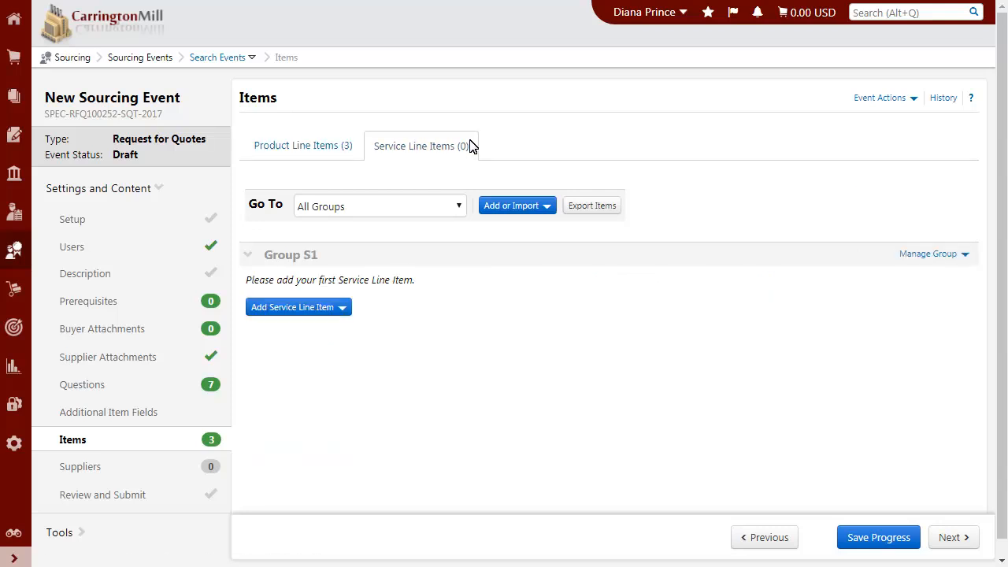